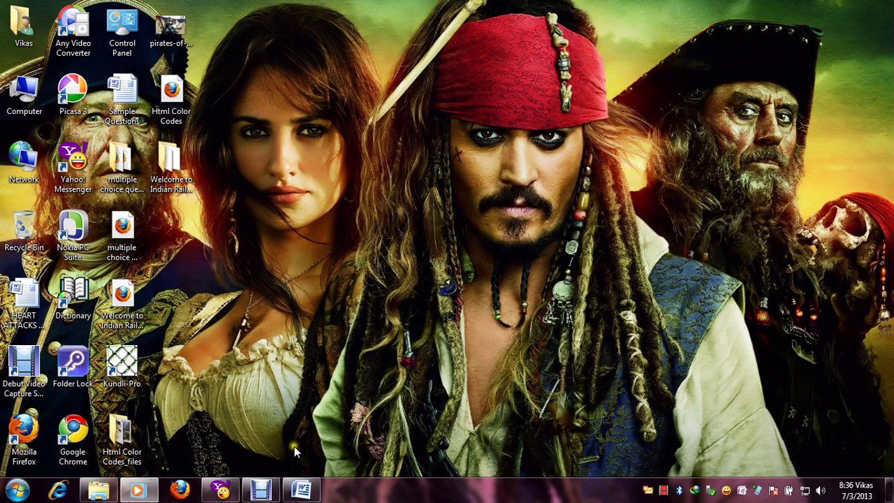
Type 'This is my world' as the first line, fixing the typos.
click(301, 490)
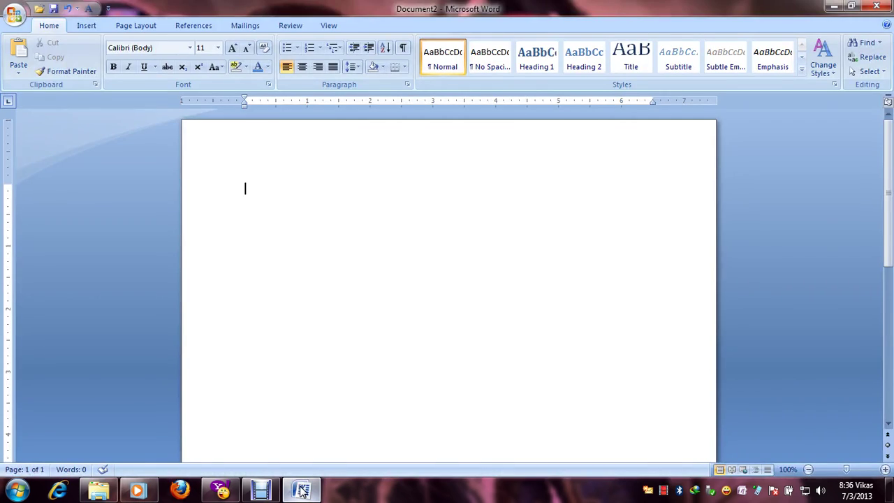
click(364, 227)
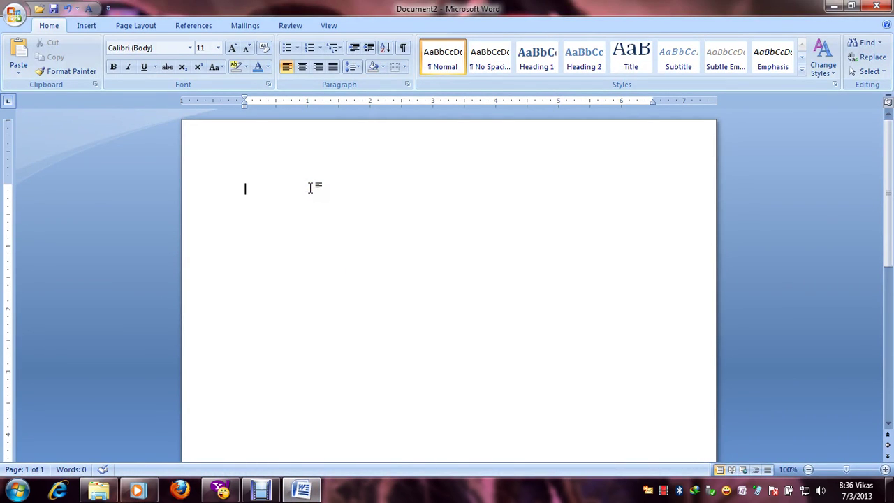
text(T)
text(s )
text(ye)
key(BackSpace)
key(BackSpace)
text(my wo)
text(rk)
key(BackSpace)
text(ld)
key(Return)
Add the lines 'I am nice person...' and 'I Love my country' below it.
text(I am nice p)
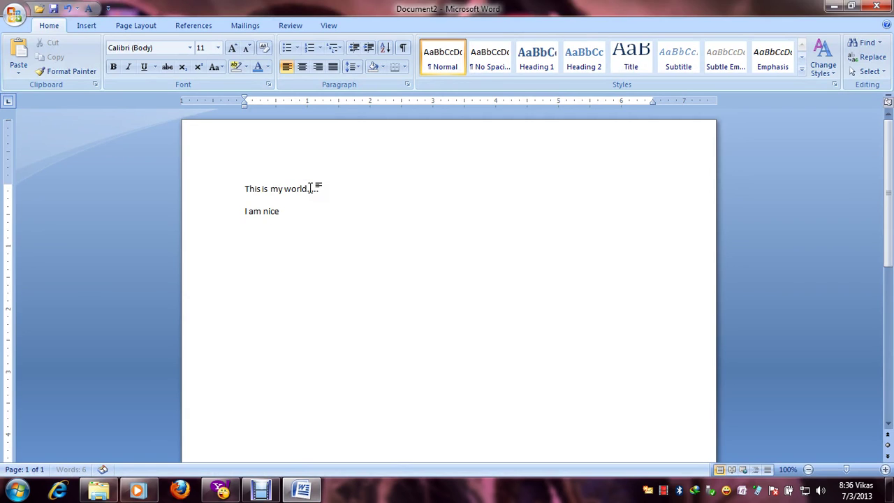
text(erson...)
key(Return)
text(I Lov)
text(e)
key(BackSpace)
key(BackSpace)
key(BackSpace)
text(v)
key(BackSpace)
text(o)
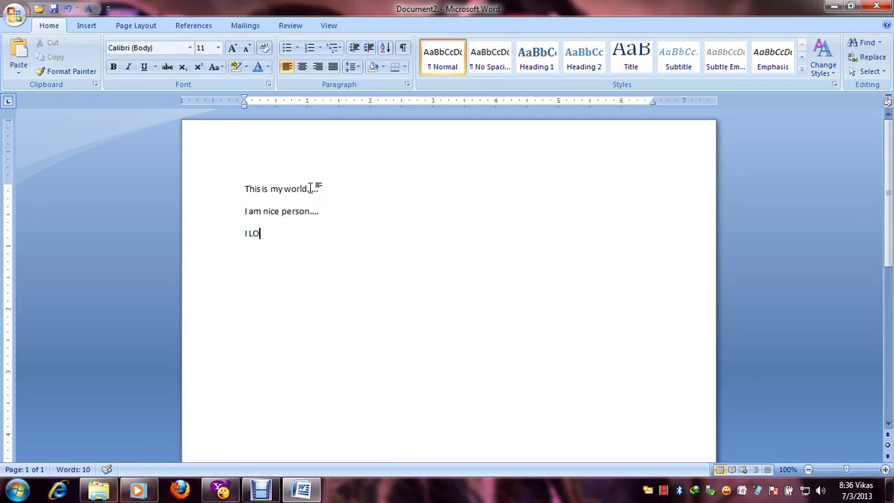
text(ve my country....)
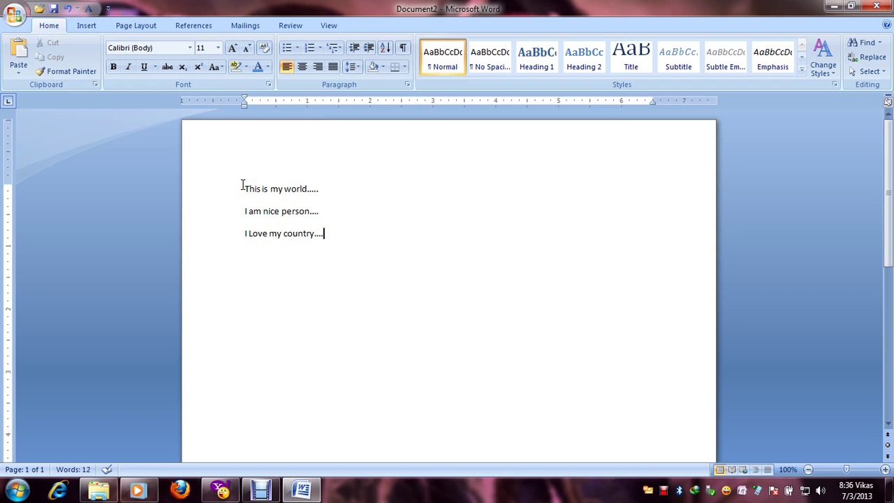
Select the three lines and try justified, centred, right, then justified alignment.
drag(244, 183, 320, 243)
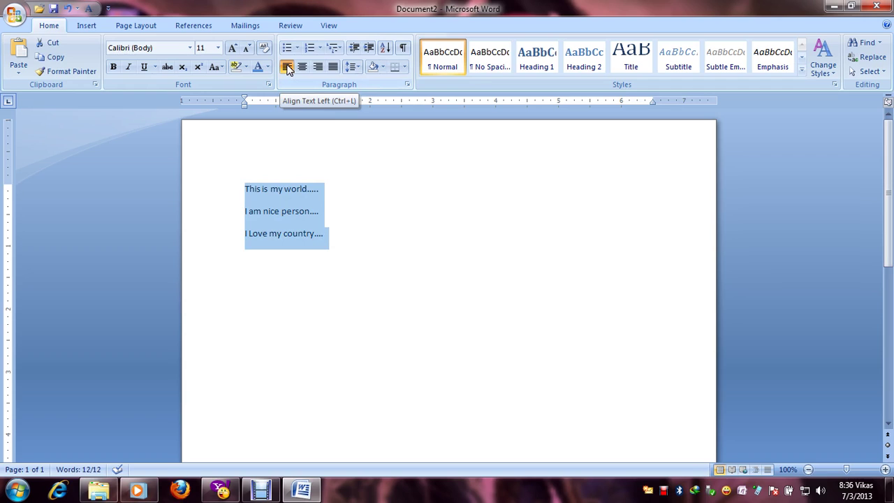
key(ctrl+j)
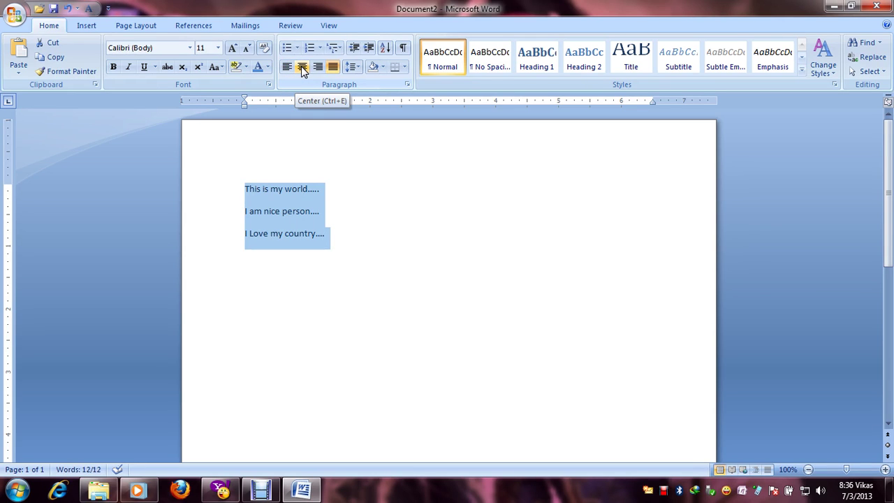
click(301, 68)
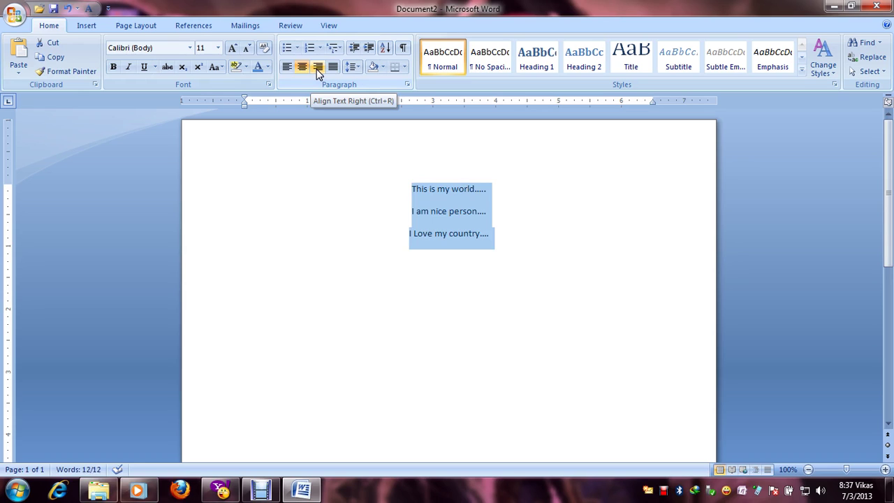
click(317, 70)
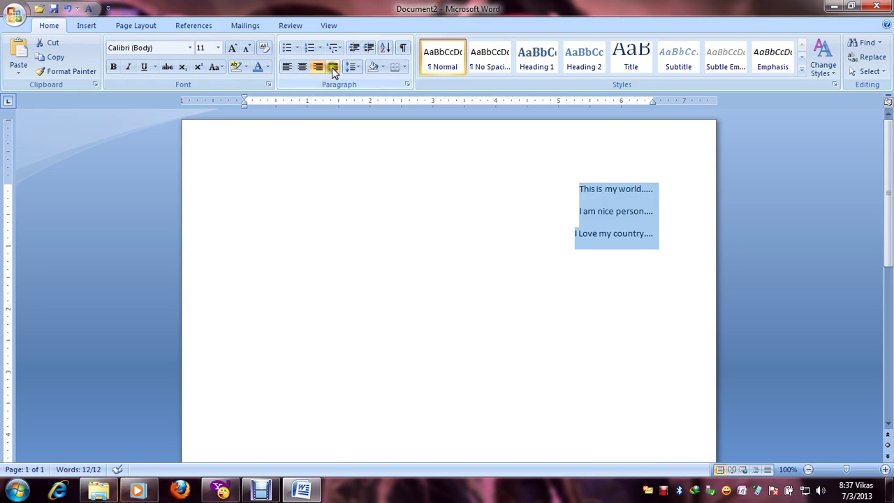
click(333, 67)
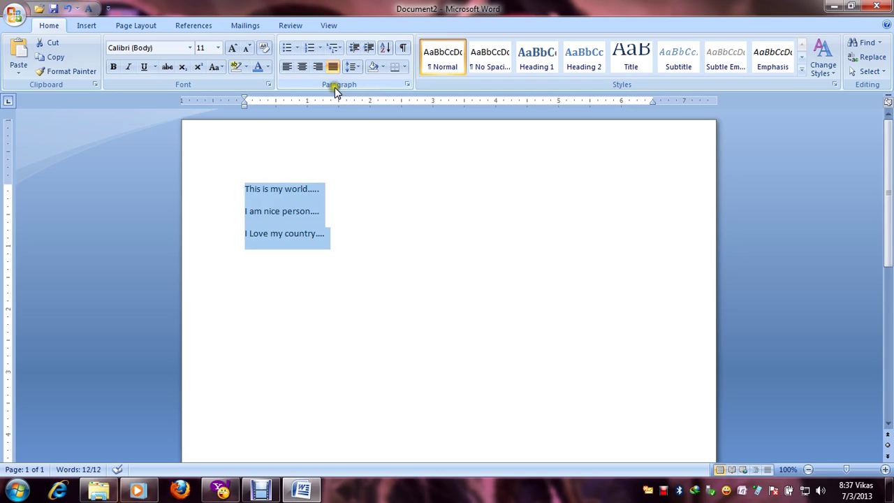
Deselect and then reselect the three lines.
click(368, 215)
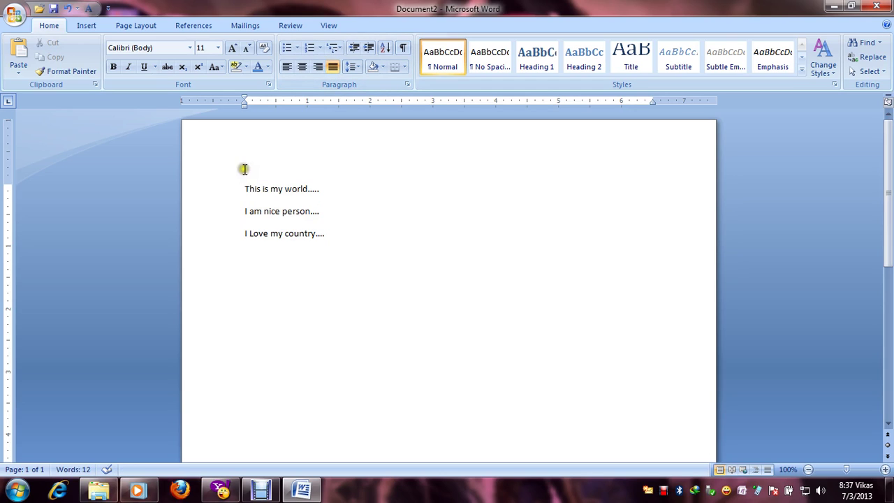
drag(244, 168, 319, 241)
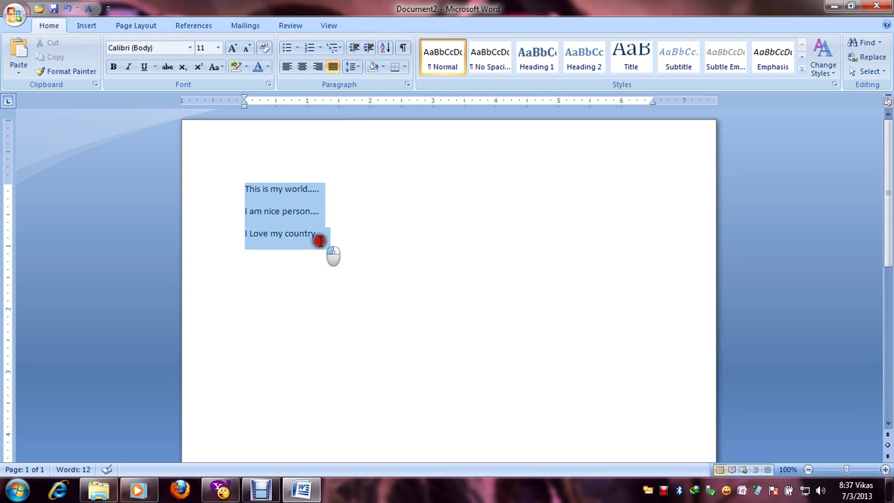
click(349, 205)
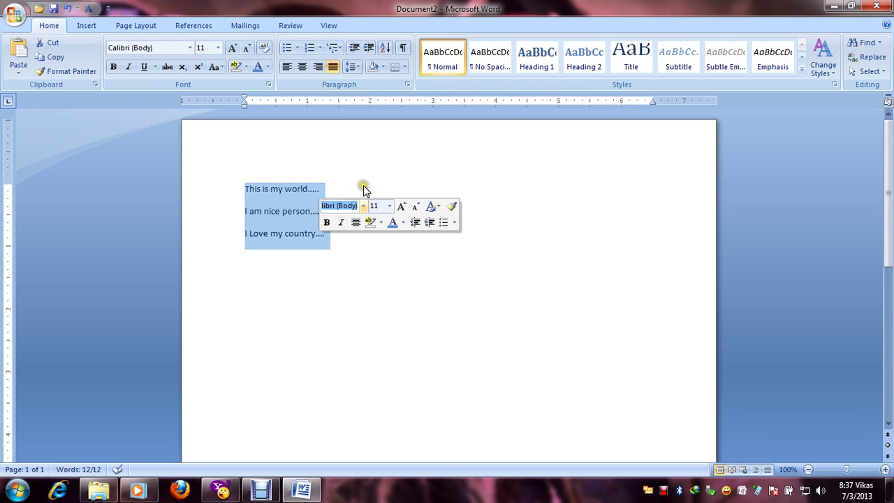
Set the first line to single (1.0) line spacing.
click(363, 188)
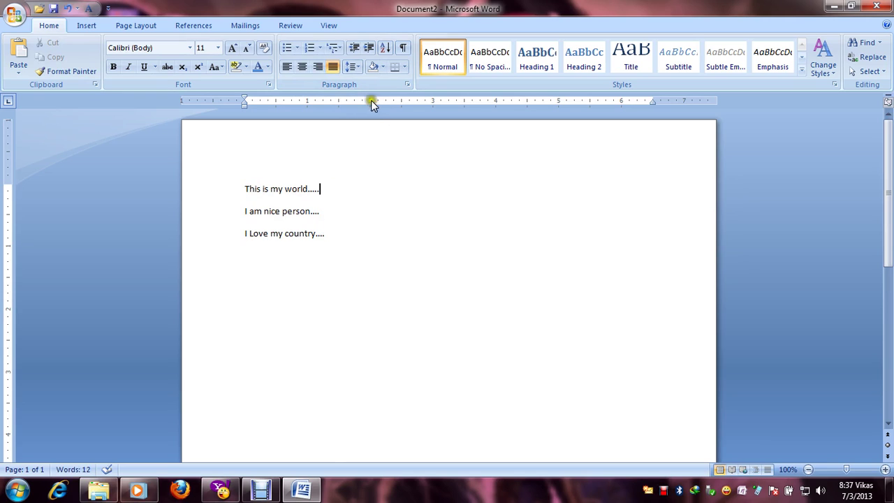
click(352, 67)
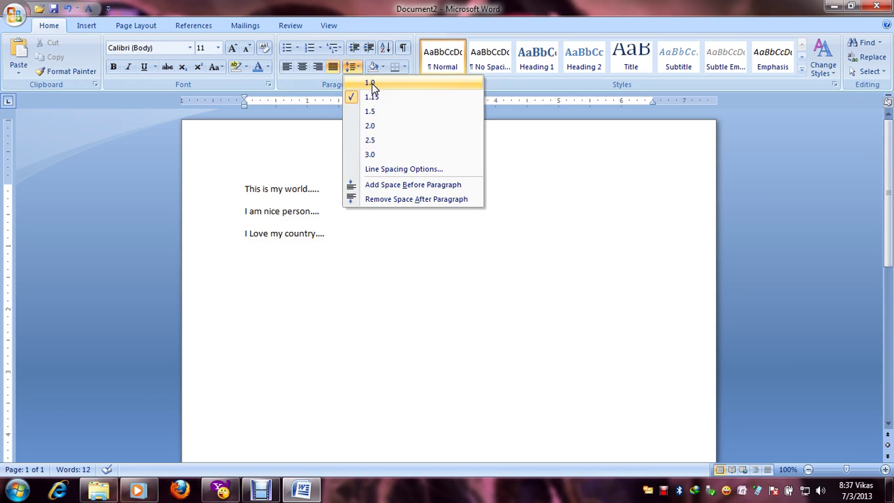
click(319, 192)
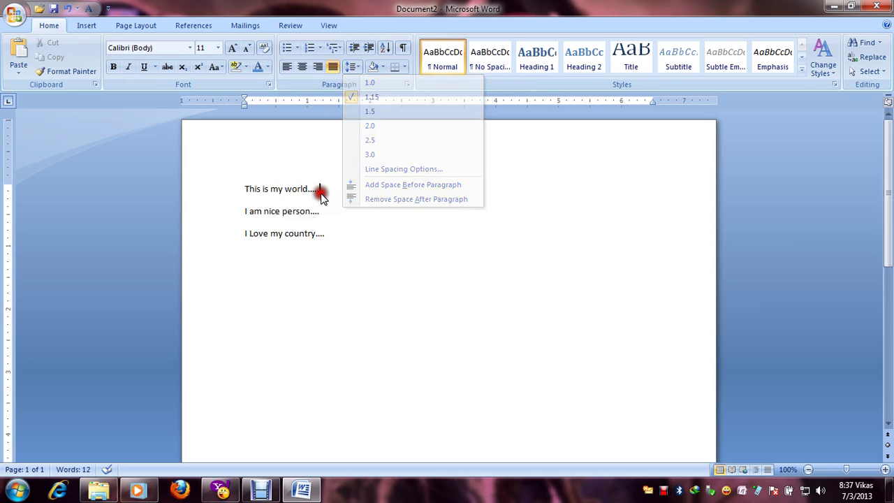
click(358, 67)
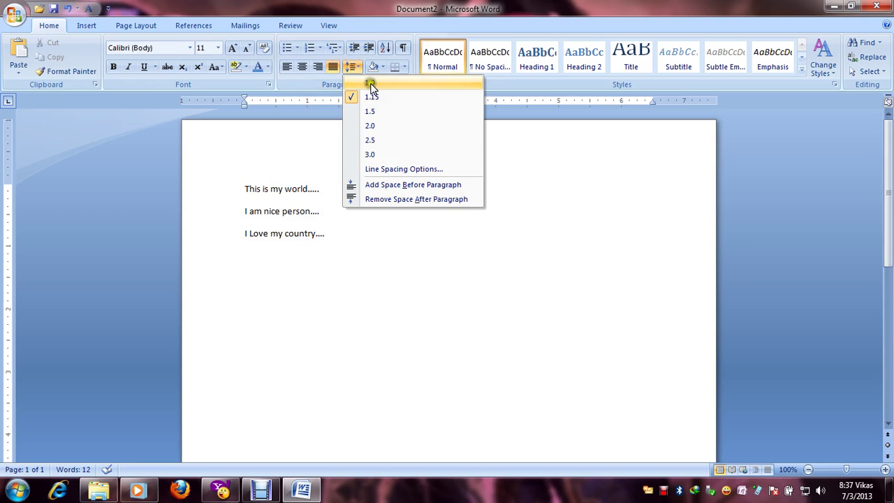
click(371, 84)
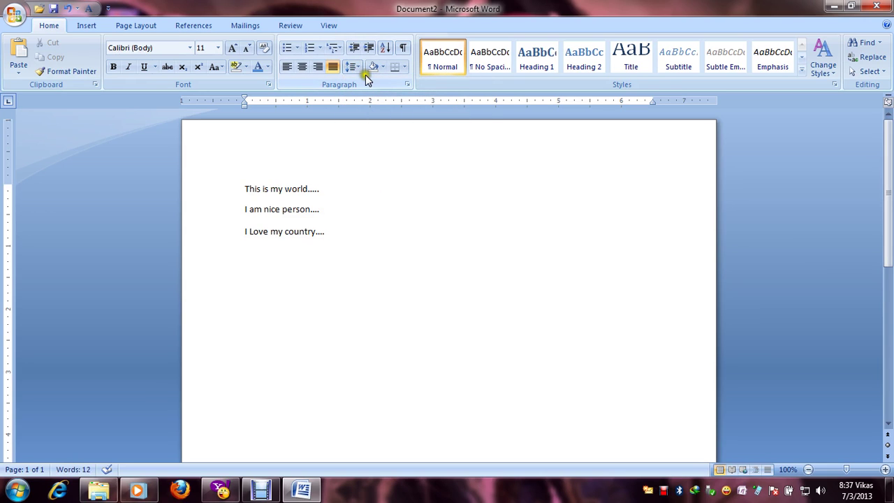
Raise the first line's spacing through 1.15 and 1.5 to 2.0.
click(360, 70)
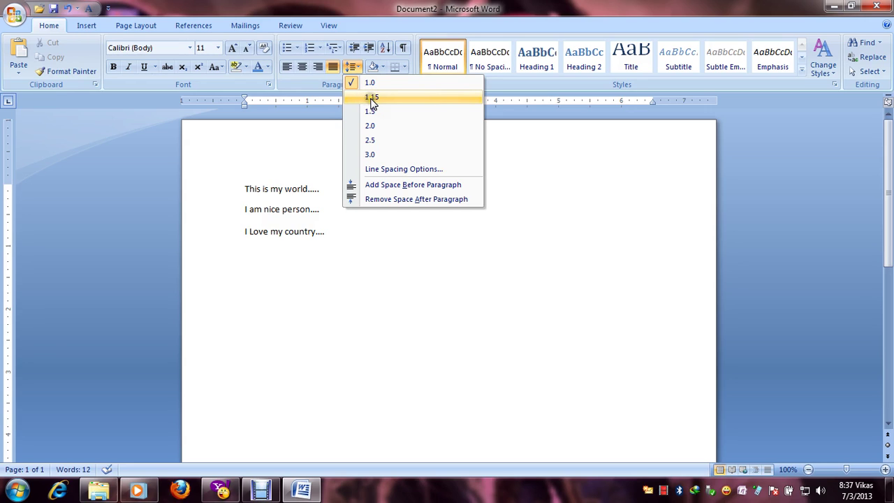
click(372, 99)
click(361, 69)
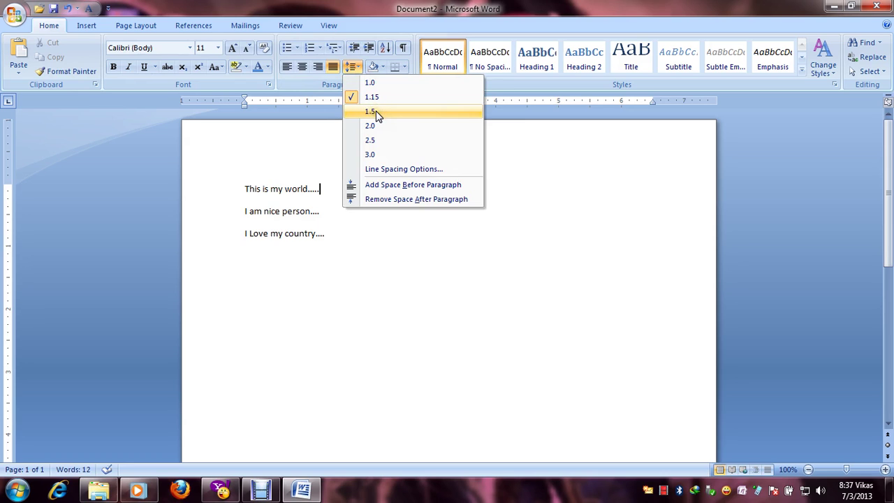
click(375, 111)
click(361, 69)
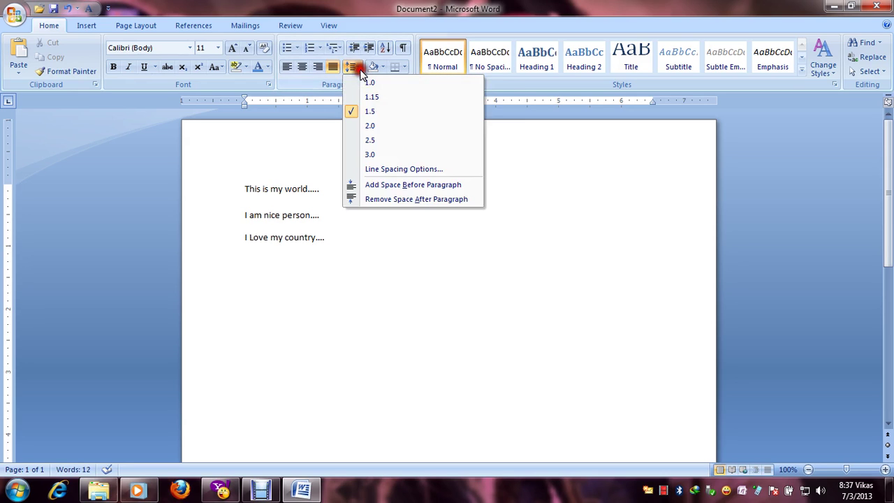
click(373, 127)
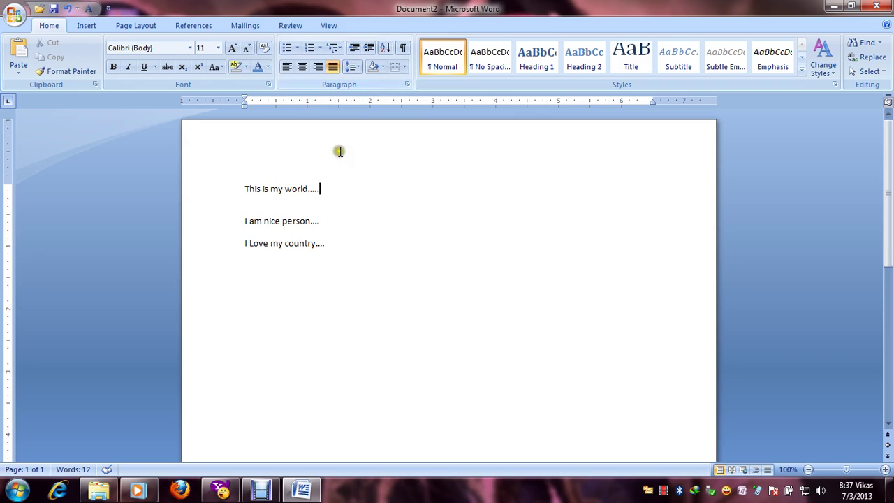
Give the second line 2.5 line spacing.
click(321, 222)
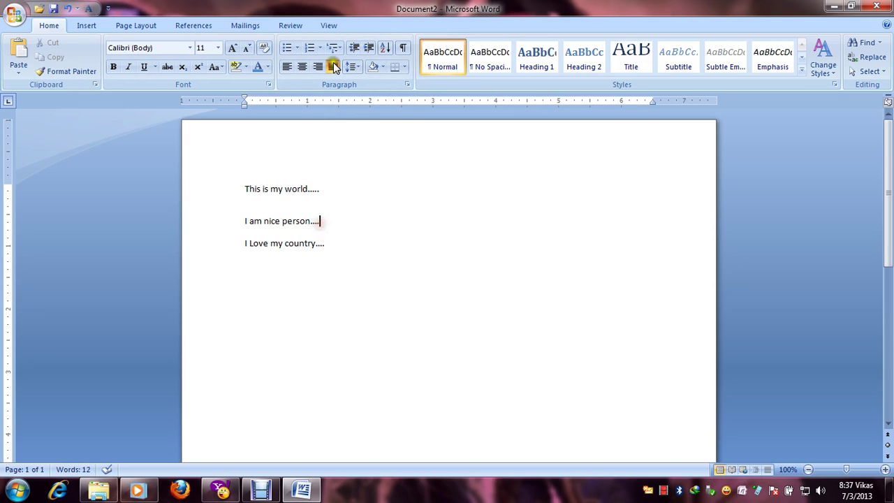
click(360, 69)
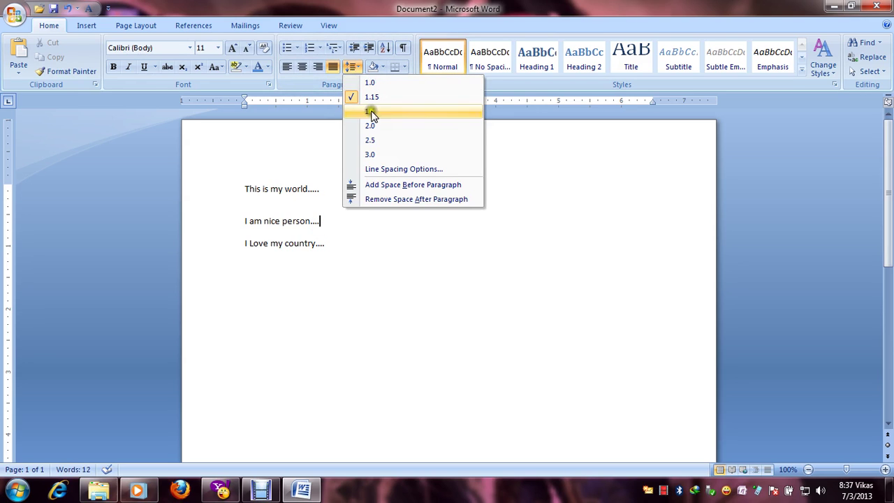
click(375, 142)
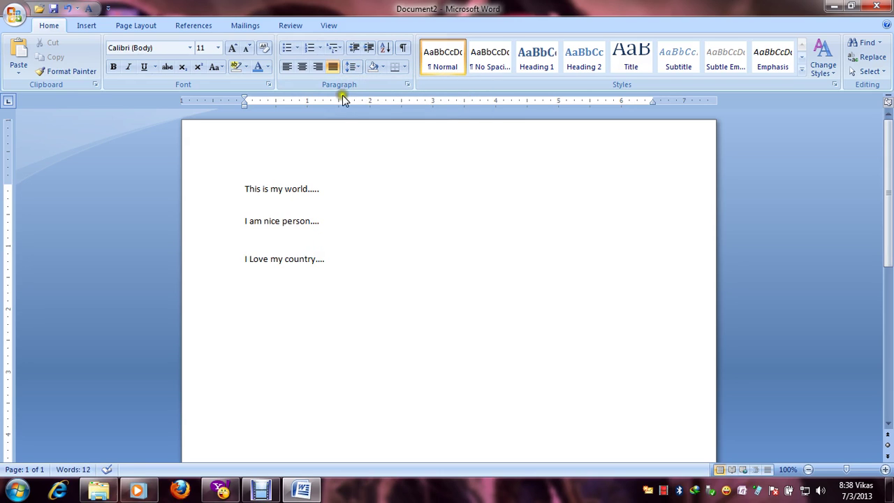
Set the second line's space after to Auto in the Paragraph dialog.
click(356, 69)
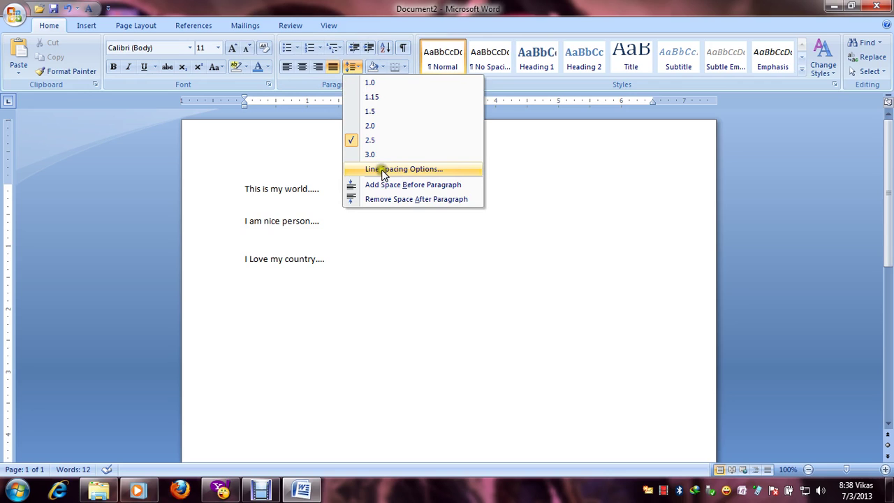
click(403, 172)
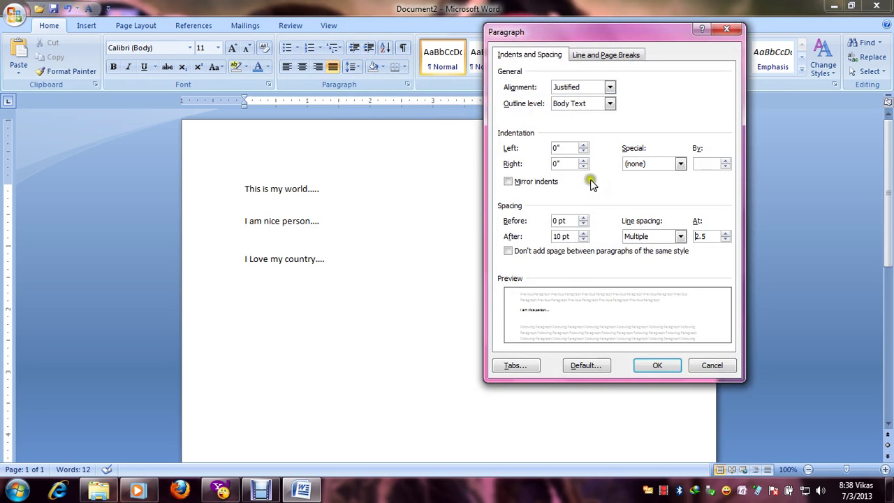
click(584, 240)
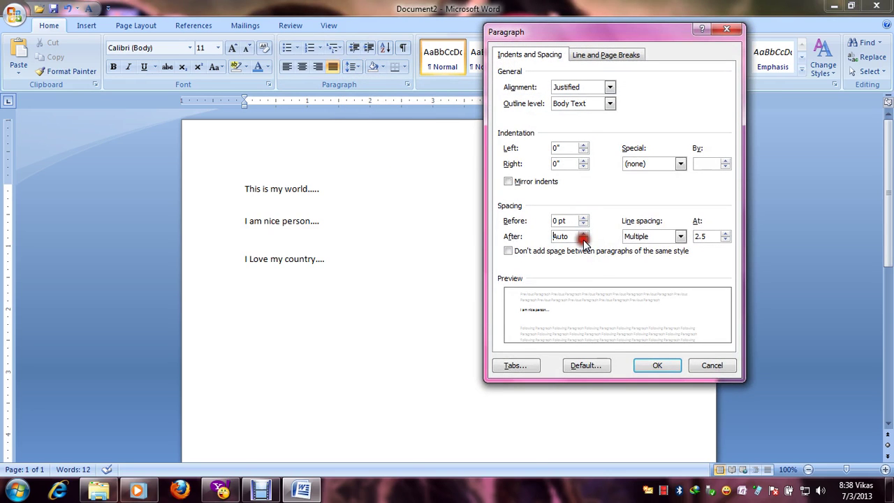
Set the second line's paragraph space after to 0 pt.
click(326, 220)
click(712, 366)
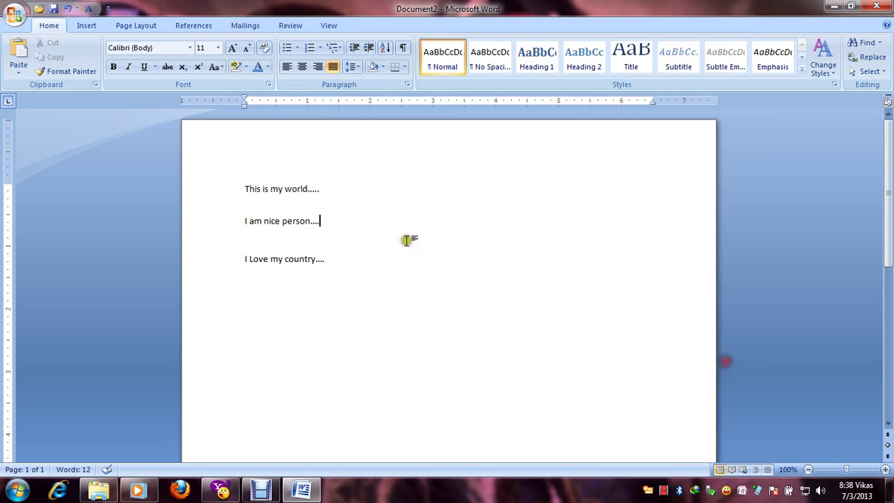
click(322, 220)
click(354, 66)
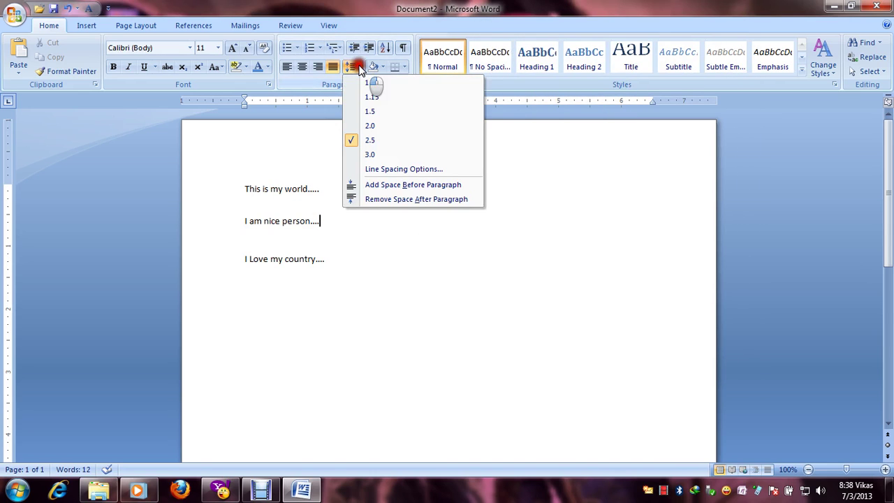
click(388, 170)
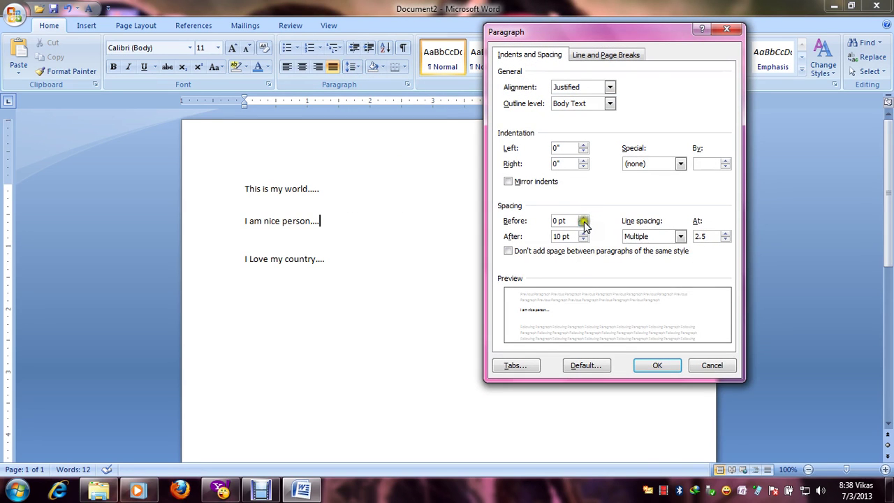
click(583, 239)
click(583, 239)
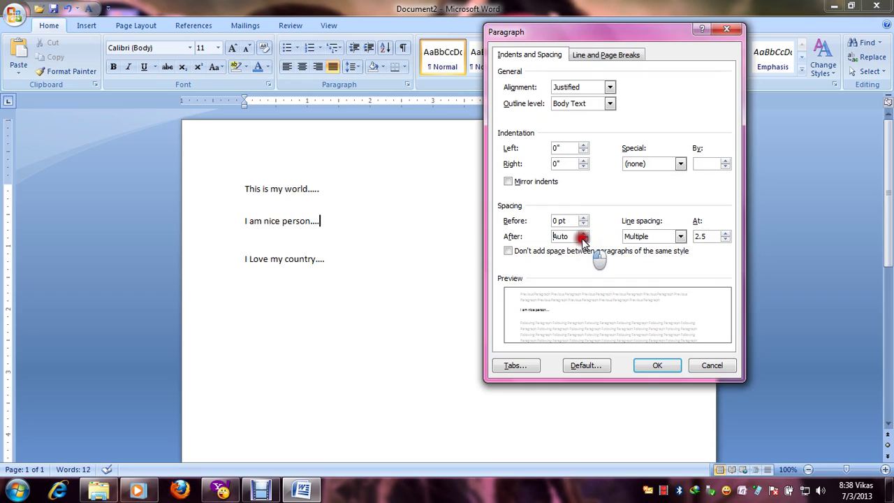
click(584, 233)
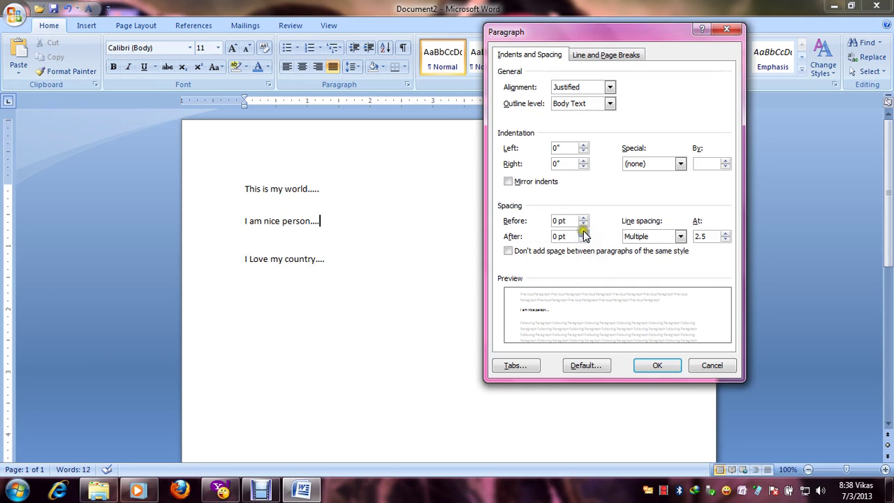
Adjust the second line's space before up to 24 pt.
click(583, 224)
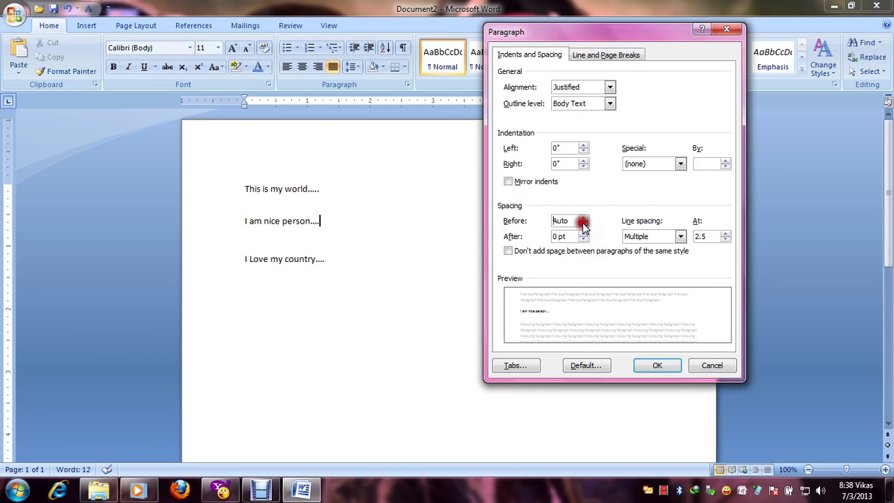
click(584, 220)
text(300)
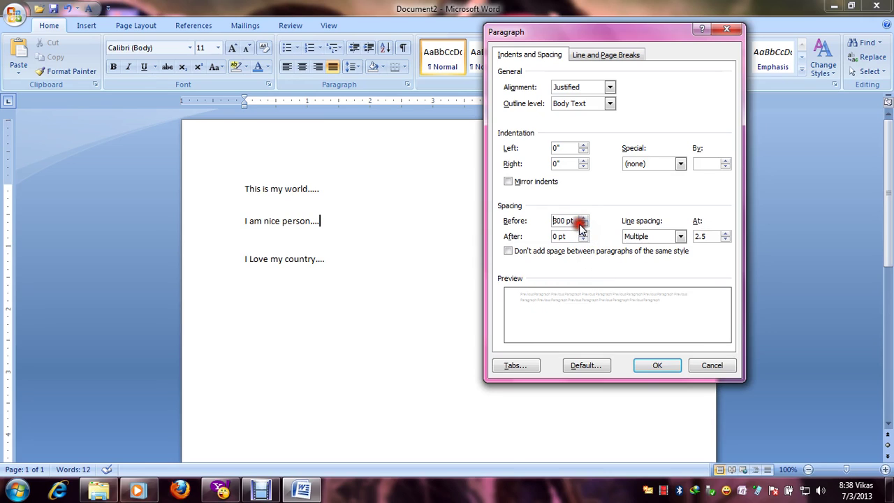
double_click(582, 220)
double_click(583, 223)
click(584, 225)
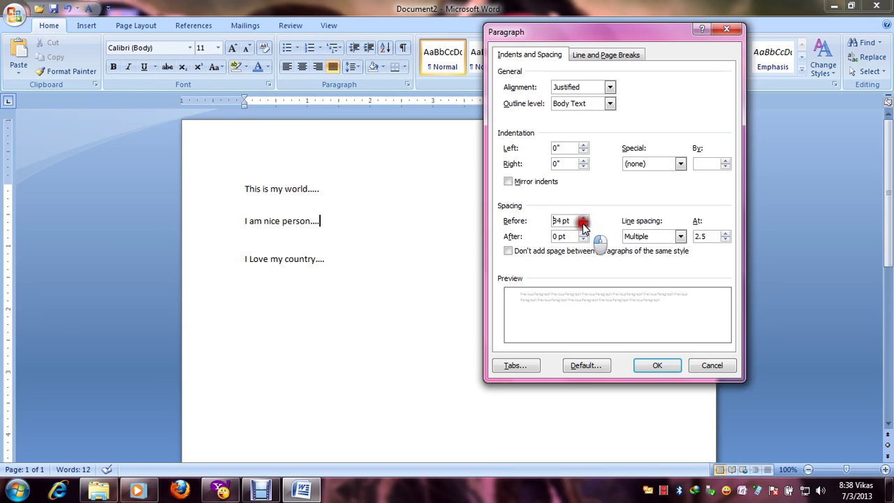
click(582, 218)
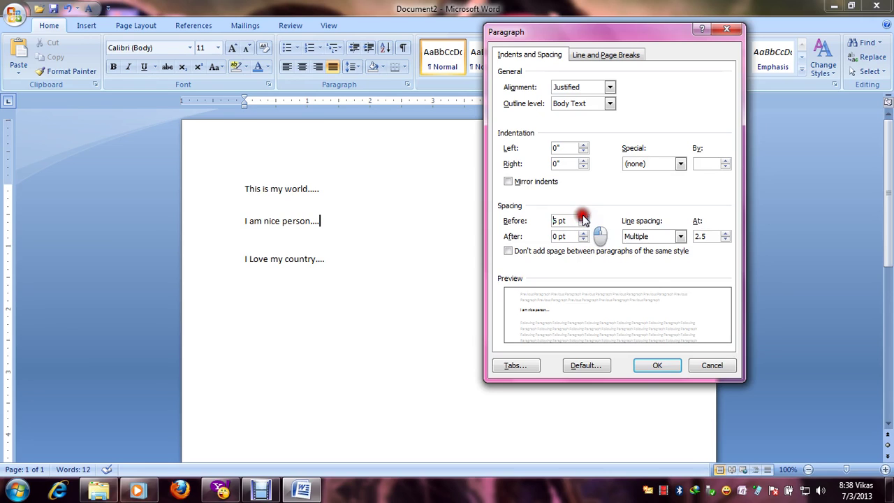
double_click(583, 218)
click(583, 218)
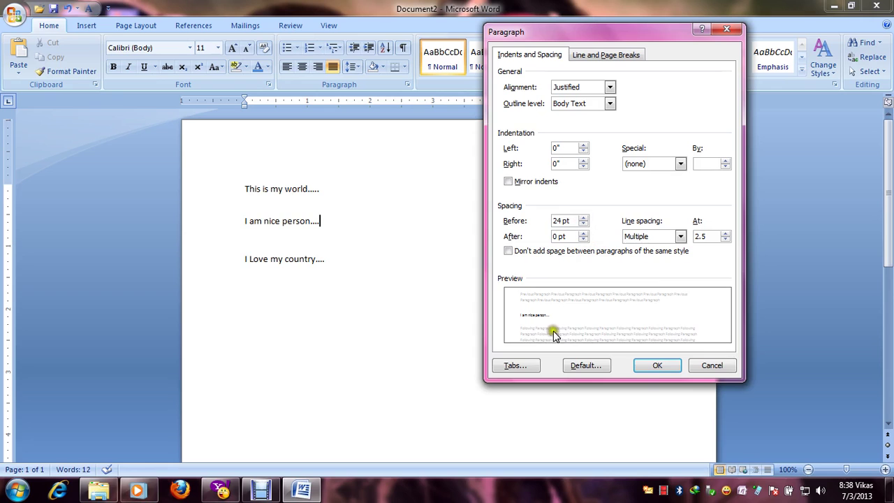
Apply the new paragraph spacing, then reopen and close the Paragraph dialog unchanged.
click(652, 359)
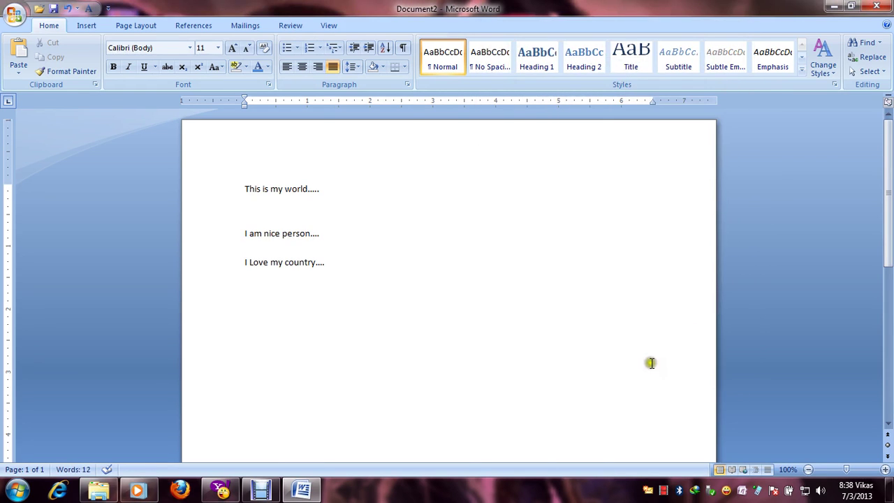
click(358, 67)
click(376, 169)
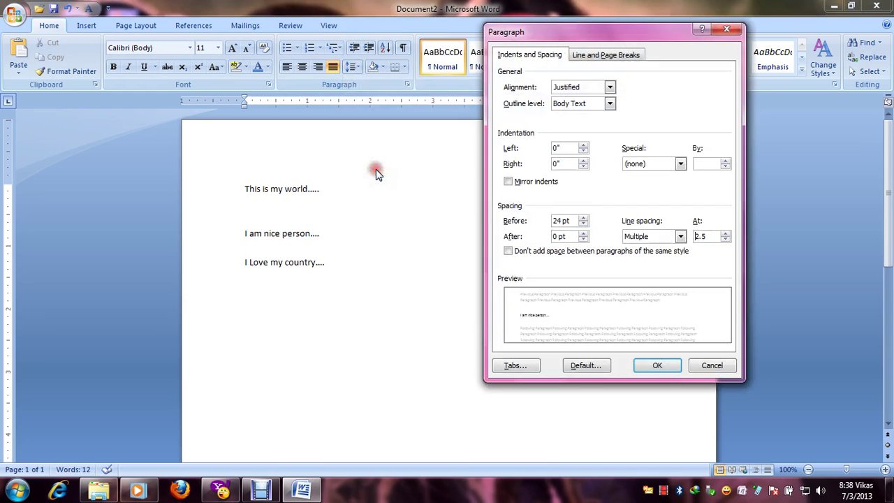
click(723, 30)
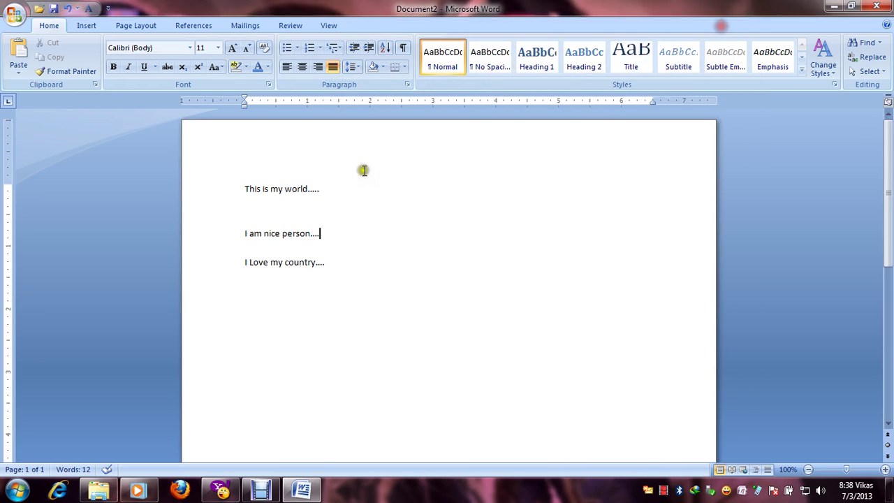
Set the 'I am nice person....' line to single (1.0) spacing.
click(319, 188)
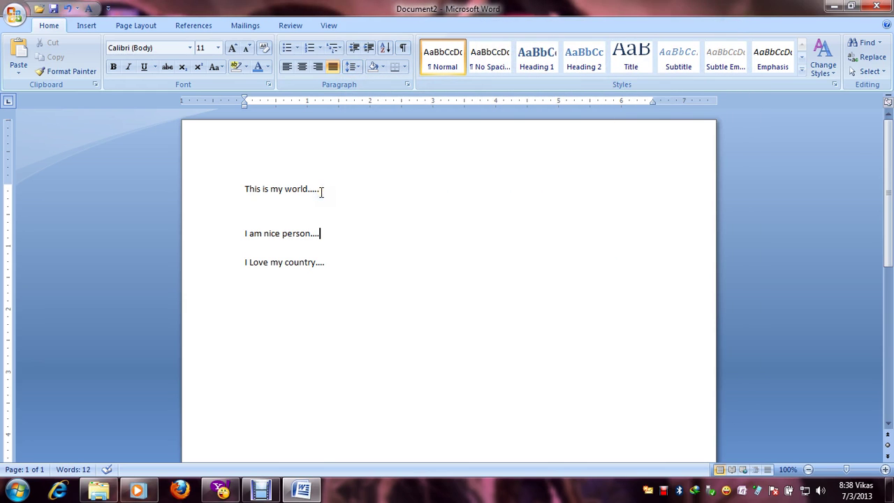
click(320, 234)
click(320, 235)
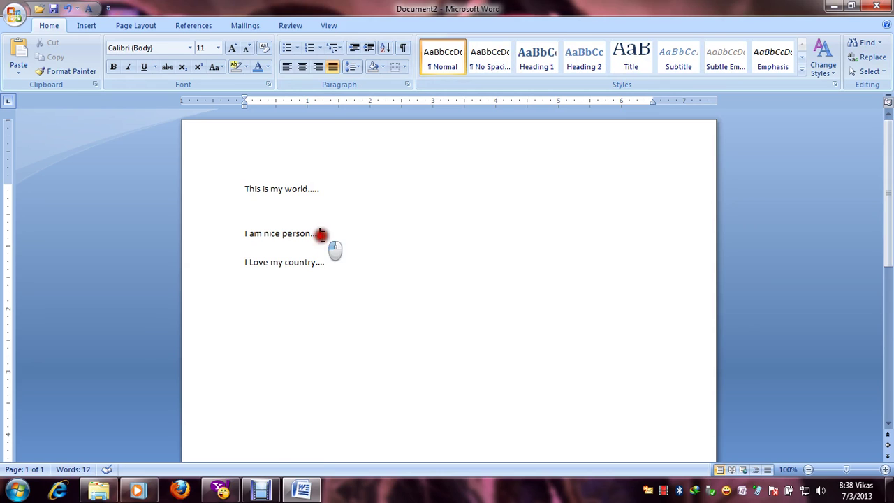
click(353, 66)
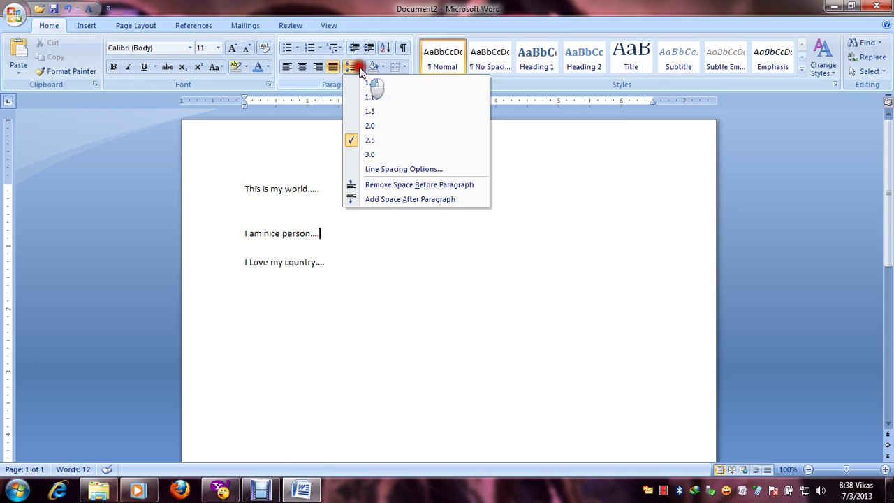
click(394, 170)
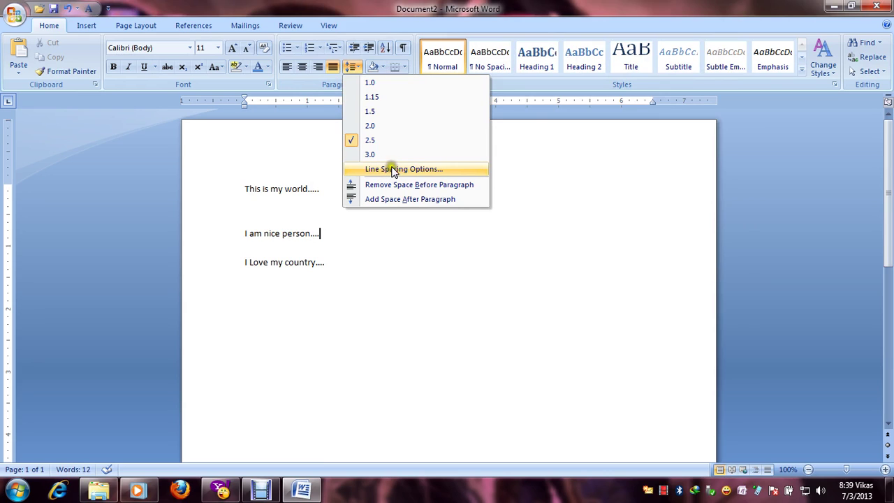
click(351, 82)
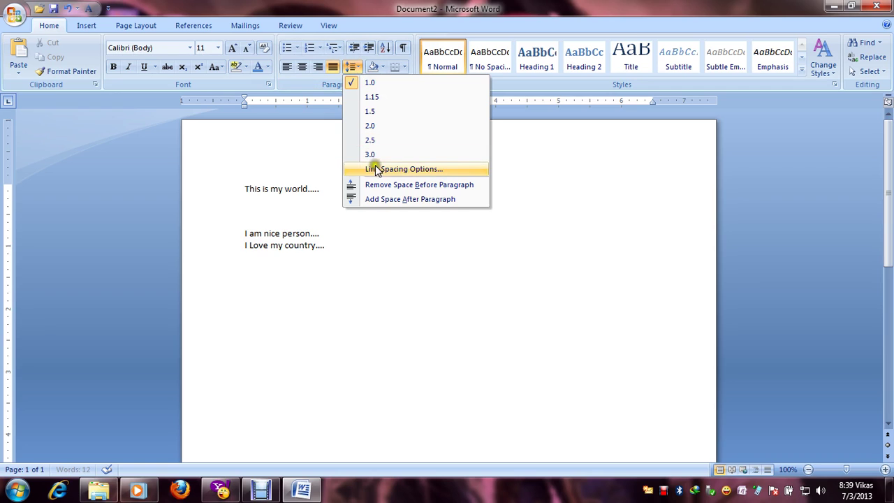
Set the second paragraph's space before to 42 pt.
click(377, 169)
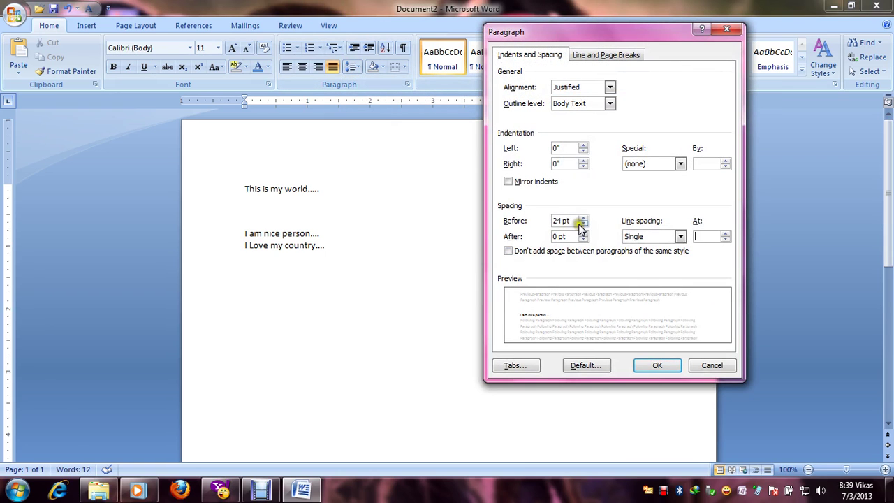
click(582, 222)
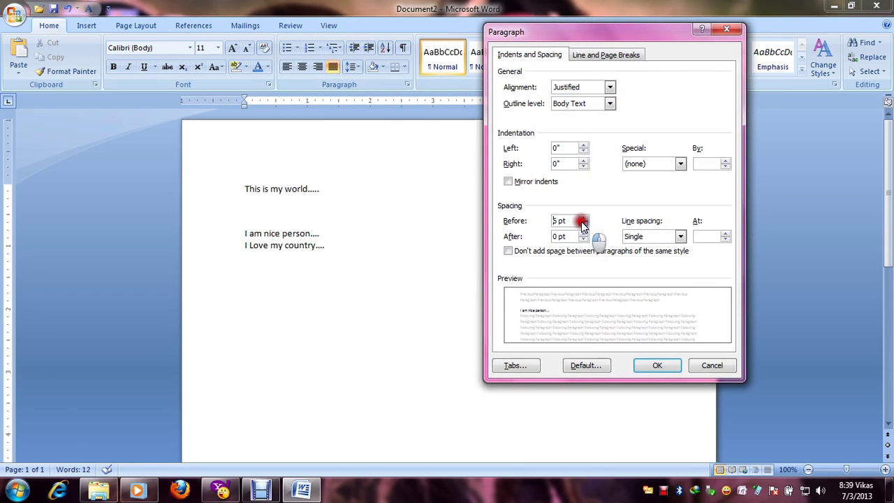
click(583, 222)
click(582, 223)
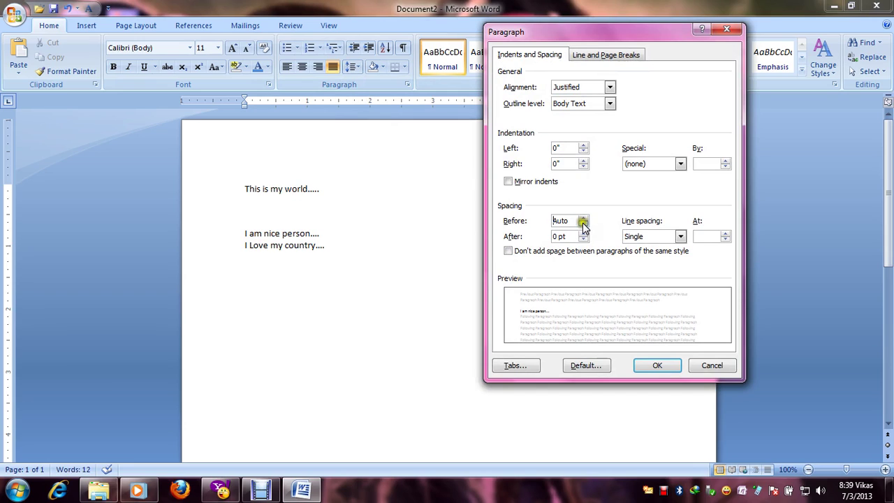
click(582, 218)
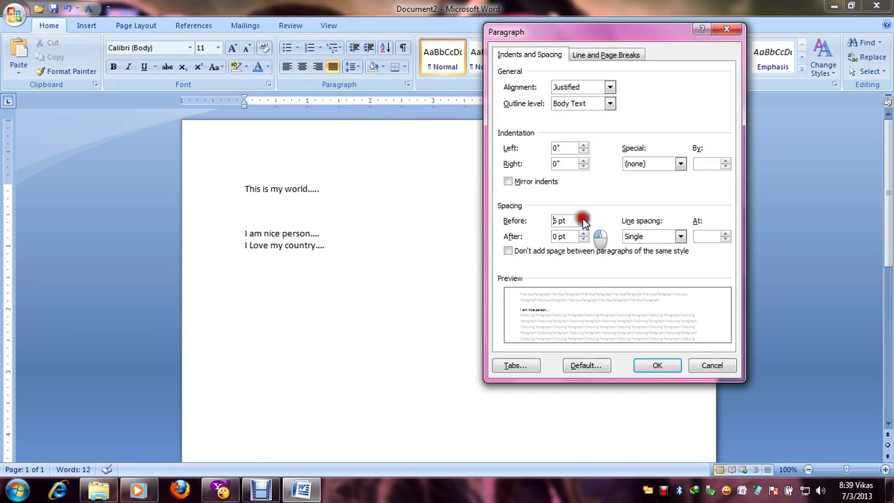
click(582, 218)
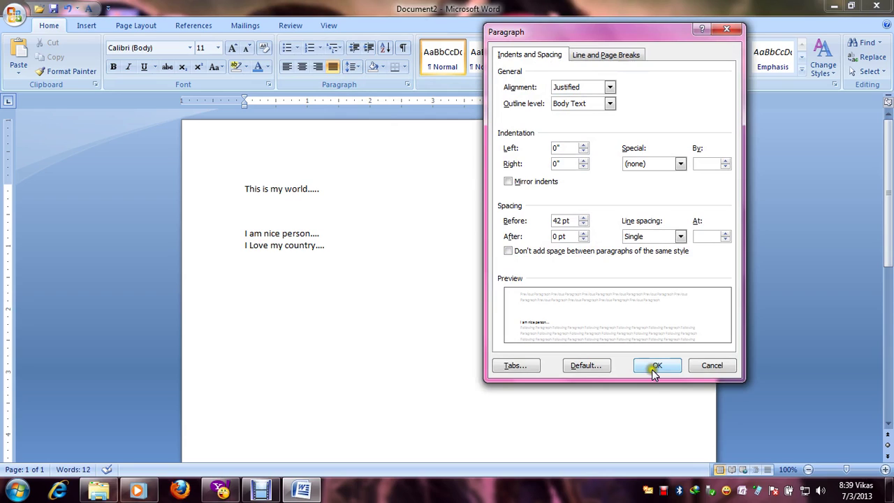
Set space after to 48 pt and left and right indents to -0.3", then apply.
click(583, 238)
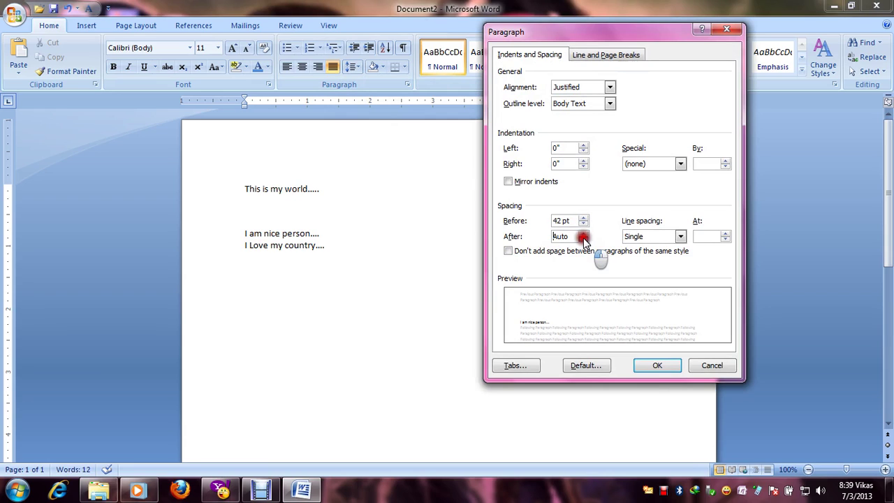
click(583, 234)
click(584, 233)
click(583, 234)
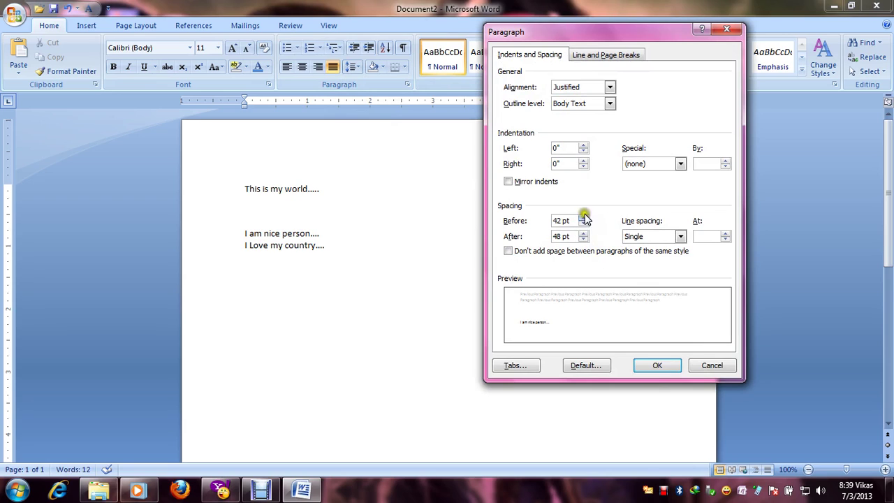
click(583, 151)
click(584, 152)
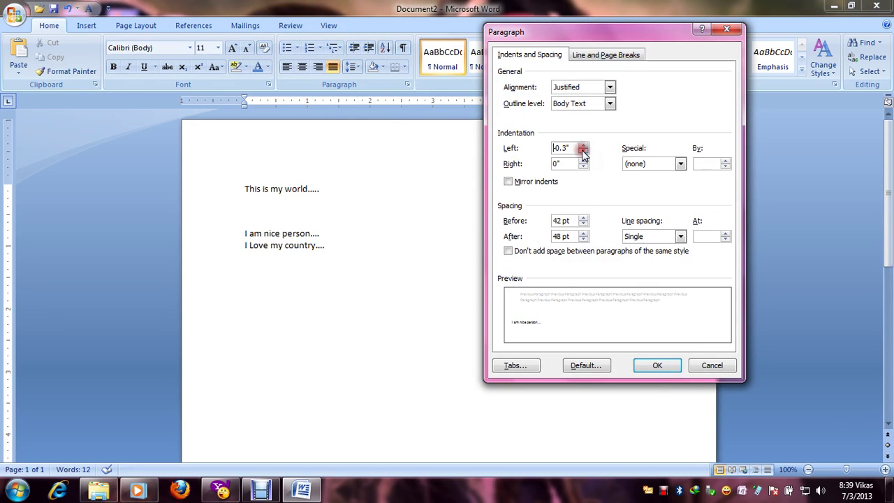
click(583, 167)
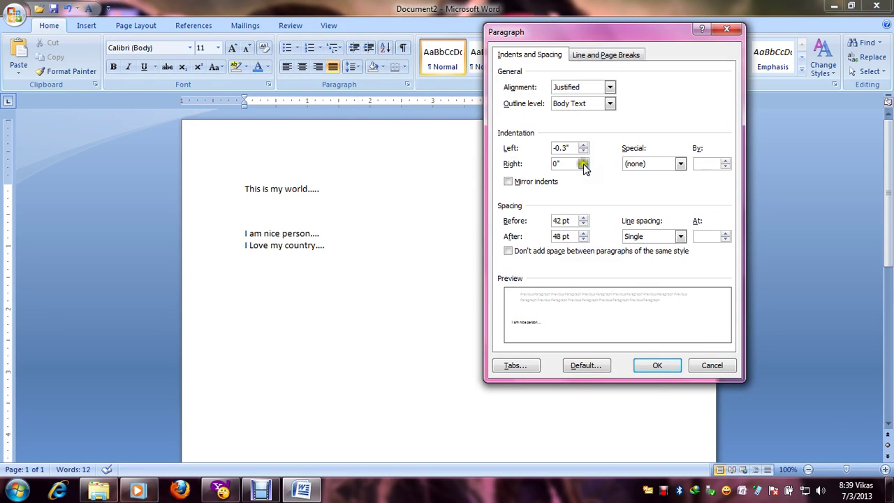
click(644, 365)
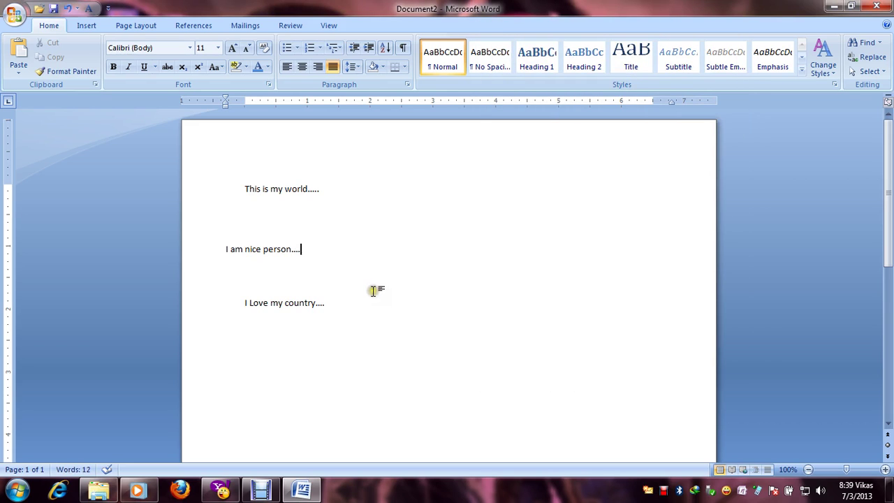